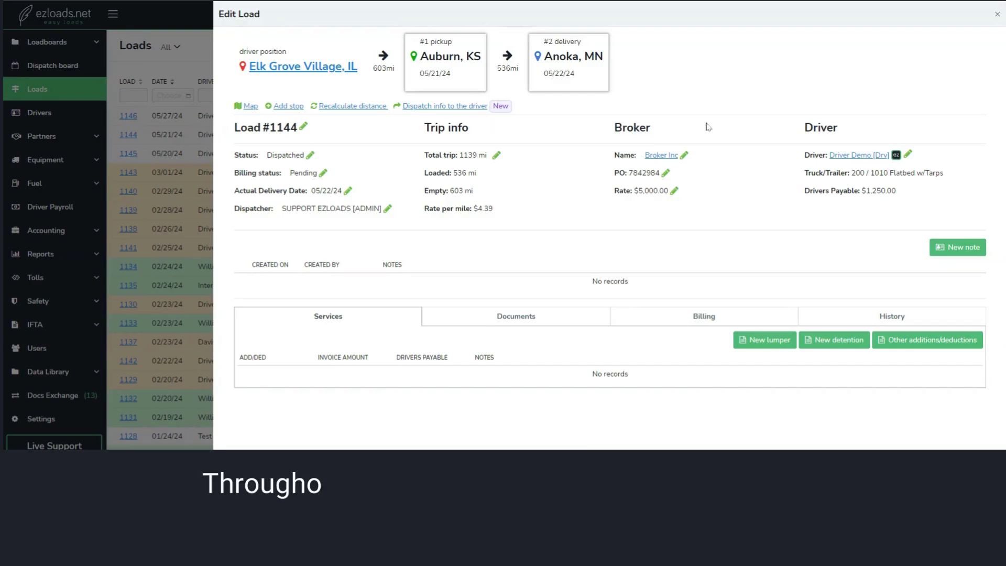
# Show load #1144's driver assignment with the Equipment Owner list expanded
pyautogui.click(908, 155)
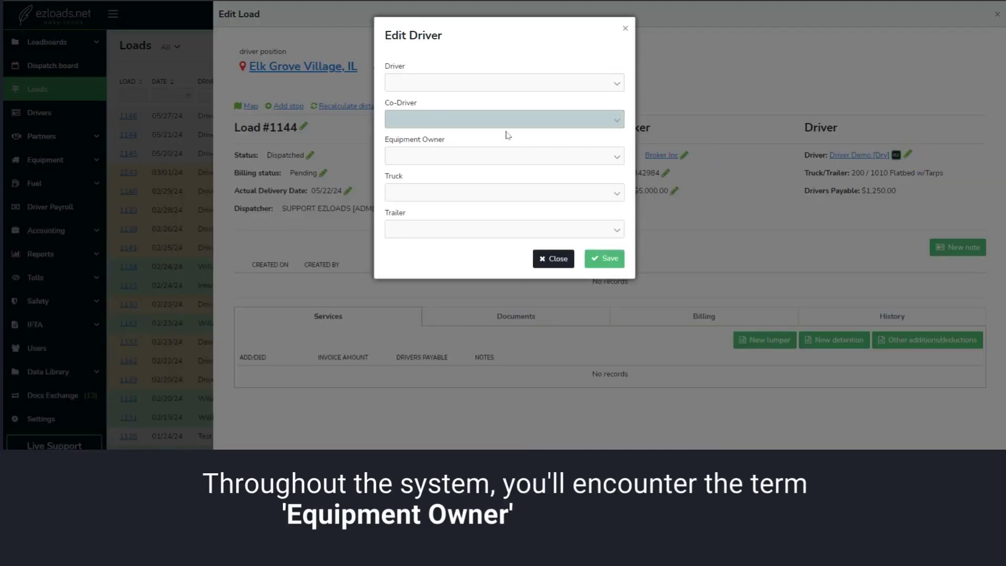
pyautogui.click(618, 156)
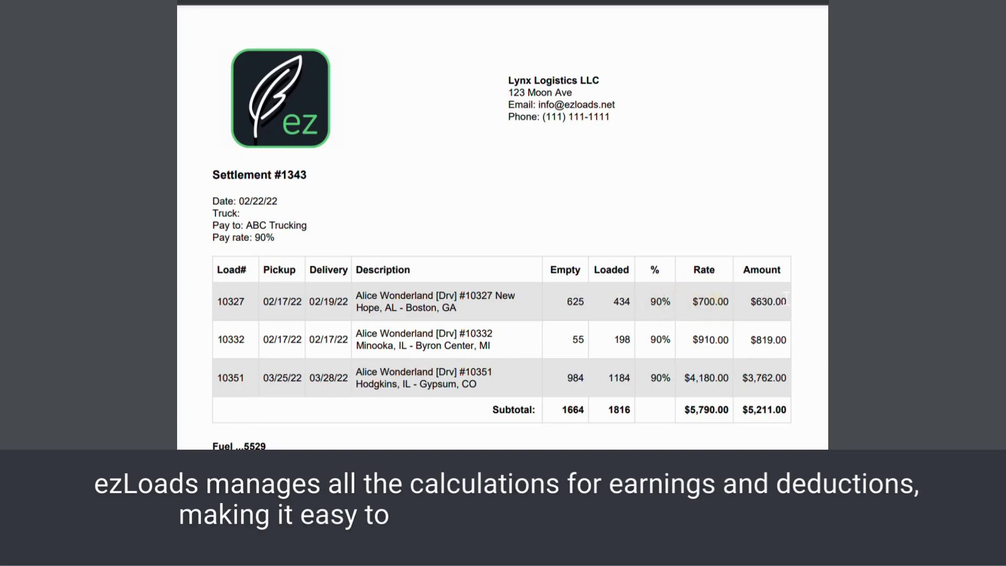
pyautogui.scroll(-5, 766, 301)
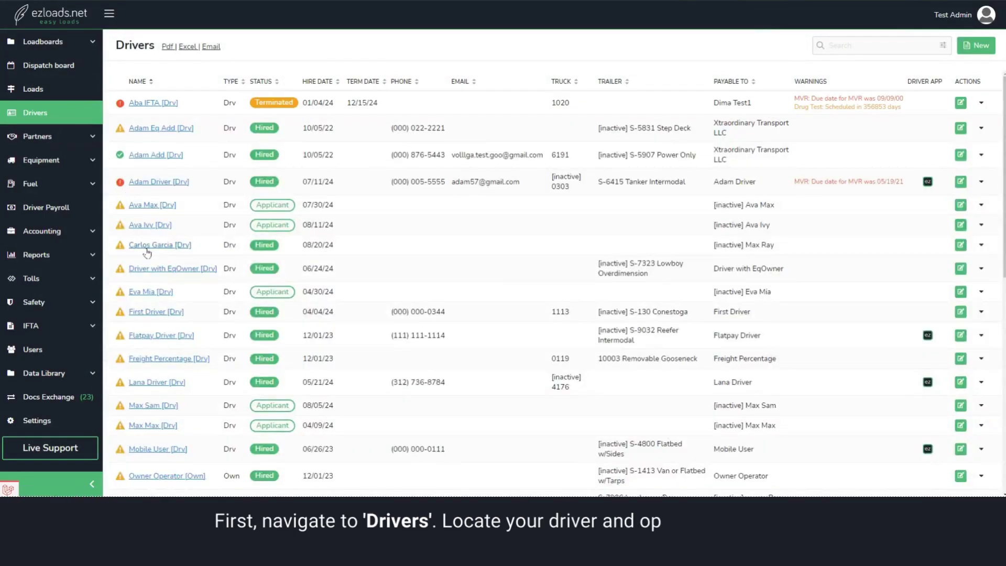
# Bring up the driver's profile on its Additional payee section
pyautogui.click(146, 245)
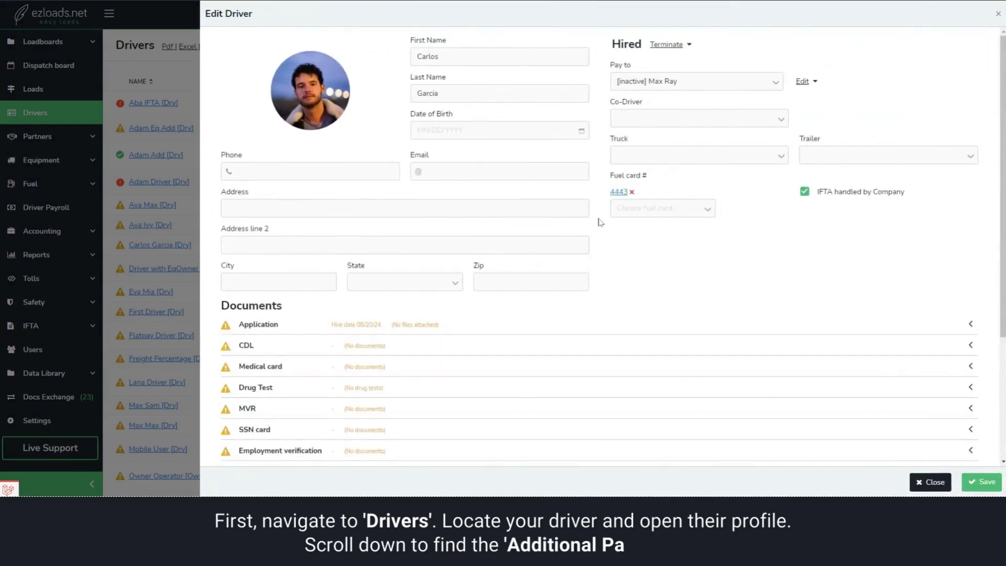
pyautogui.scroll(-5, 600, 223)
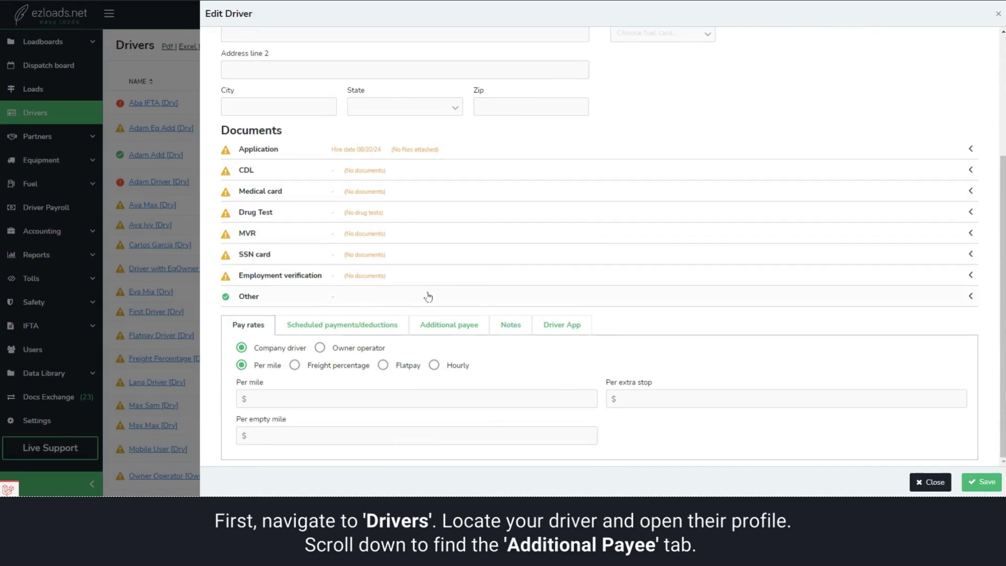
pyautogui.click(448, 324)
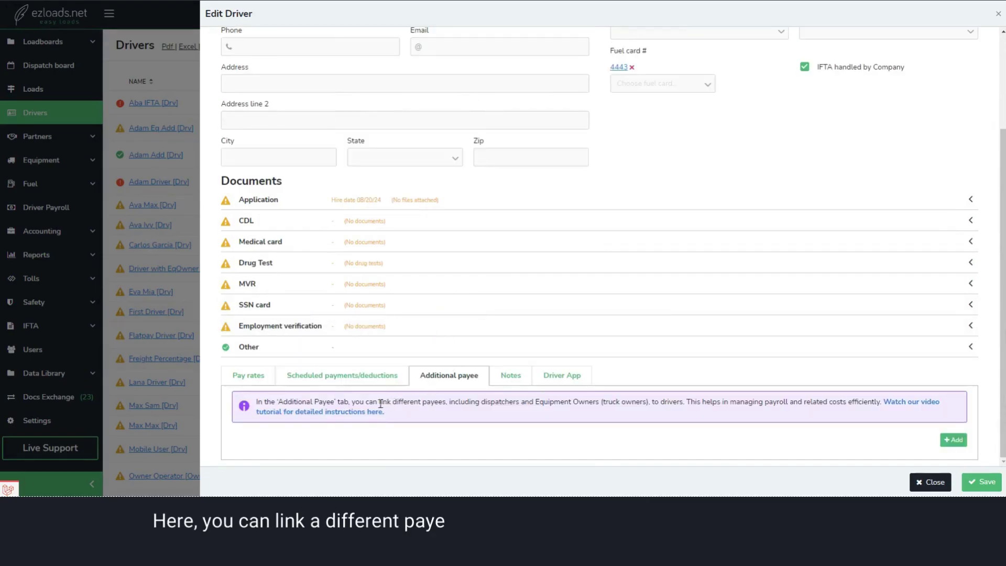
pyautogui.moveTo(351, 403); pyautogui.dragTo(684, 402)
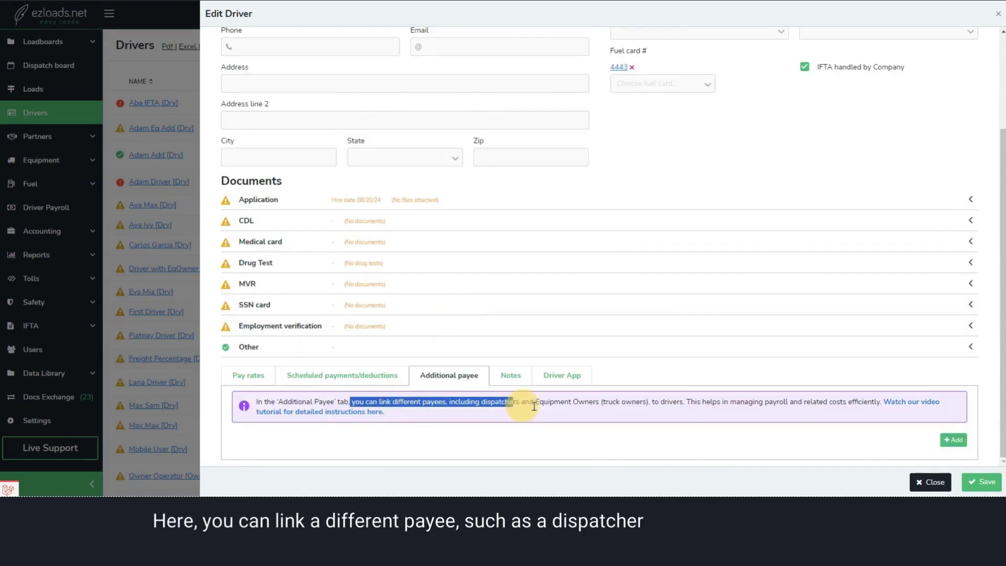
pyautogui.click(682, 402)
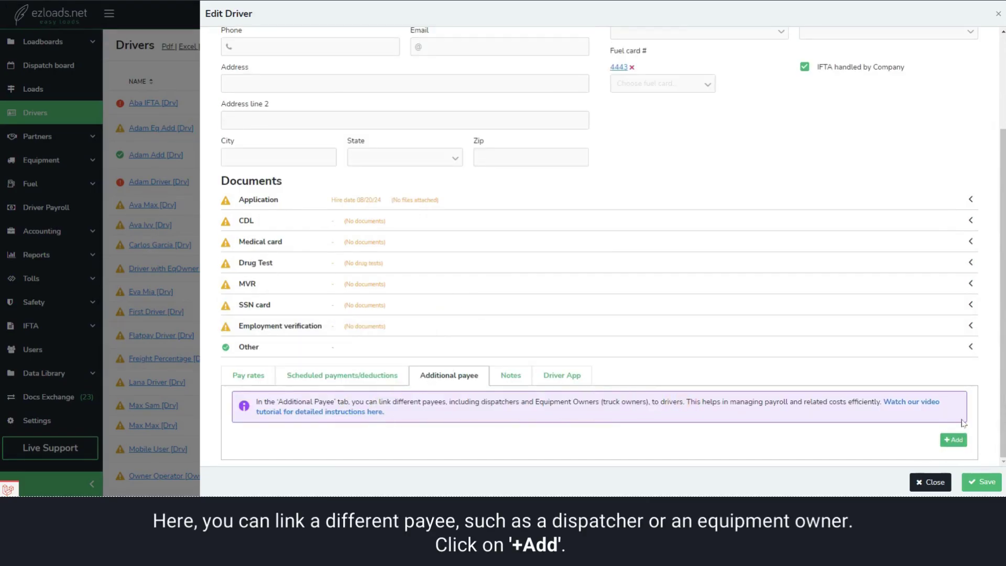
# Begin a new additional payee as a brand-new vendor instead of an existing one
pyautogui.click(954, 439)
pyautogui.click(616, 83)
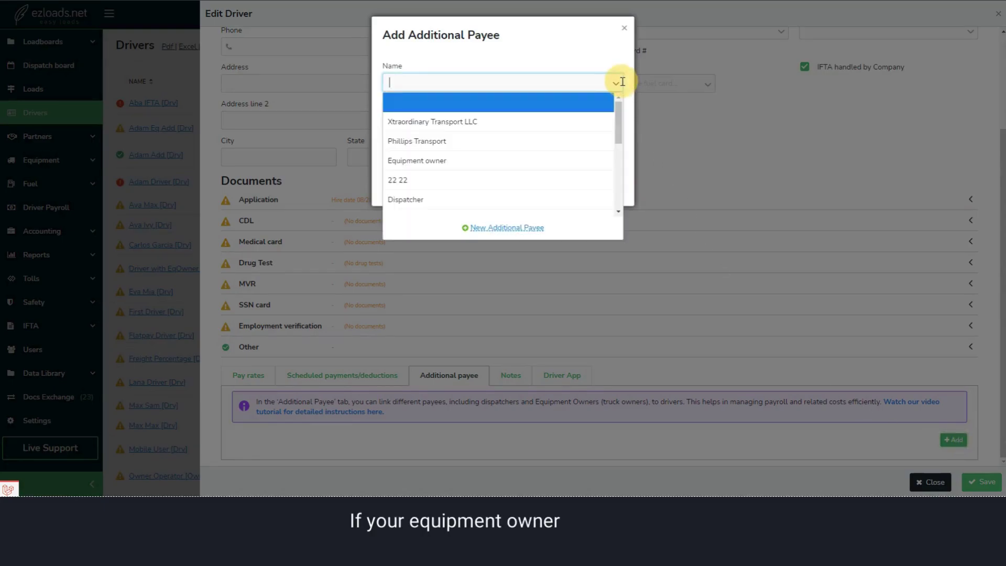
pyautogui.scroll(-3, 535, 150)
pyautogui.scroll(3, 535, 150)
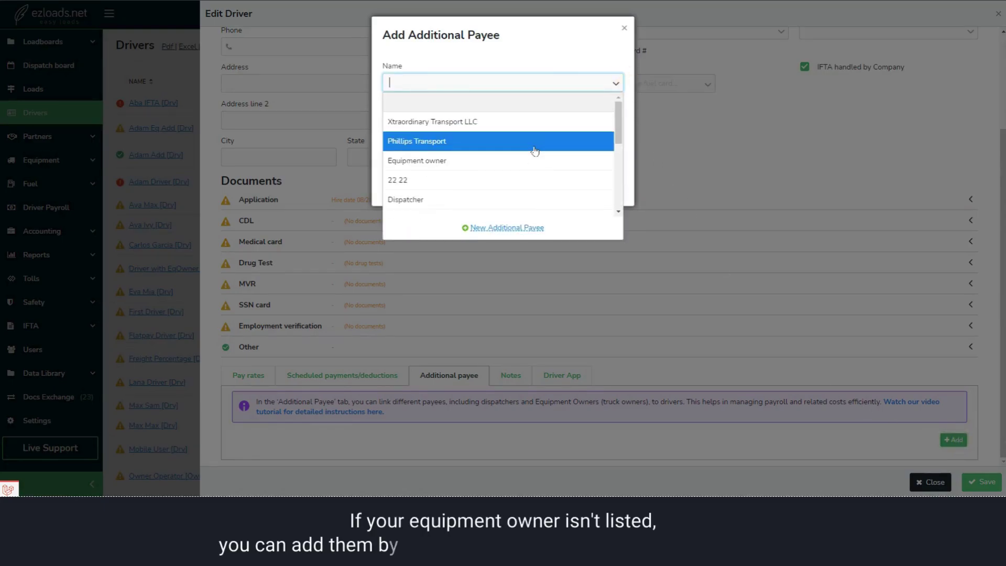
pyautogui.click(515, 228)
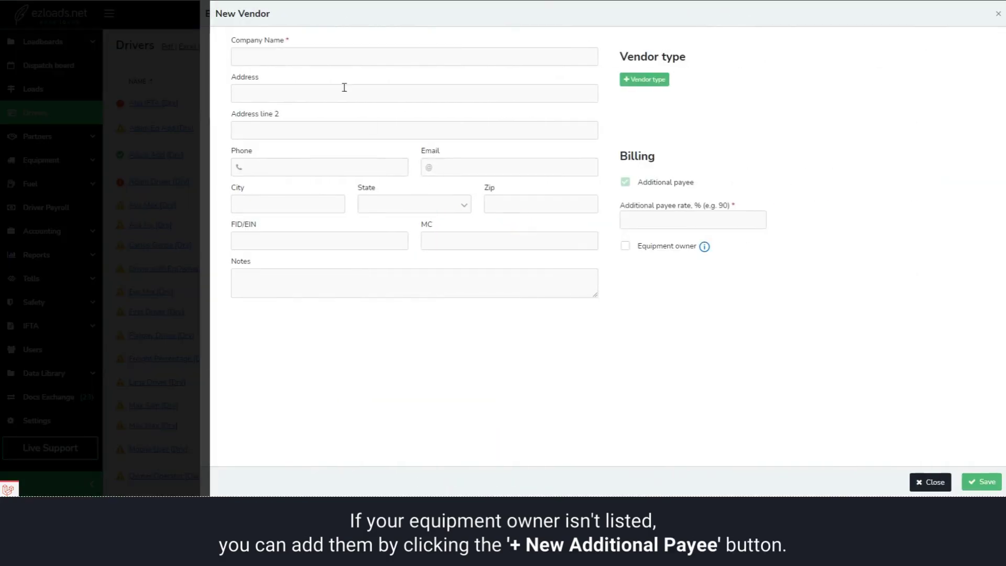
# Enter QuickTrans INC's name, phone, email, Dallas TX city and zip, FID/EIN and MC number
pyautogui.click(306, 58)
pyautogui.write('QuickTrans I')
pyautogui.write('NC')
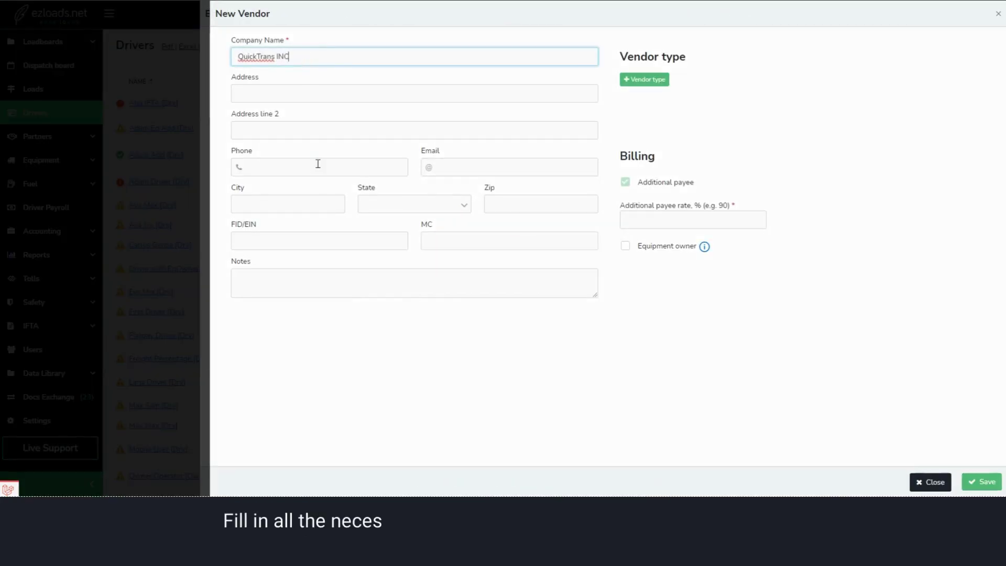
pyautogui.click(318, 166)
pyautogui.write('5557890123')
pyautogui.click(472, 166)
pyautogui.click(318, 202)
pyautogui.write('Dallas')
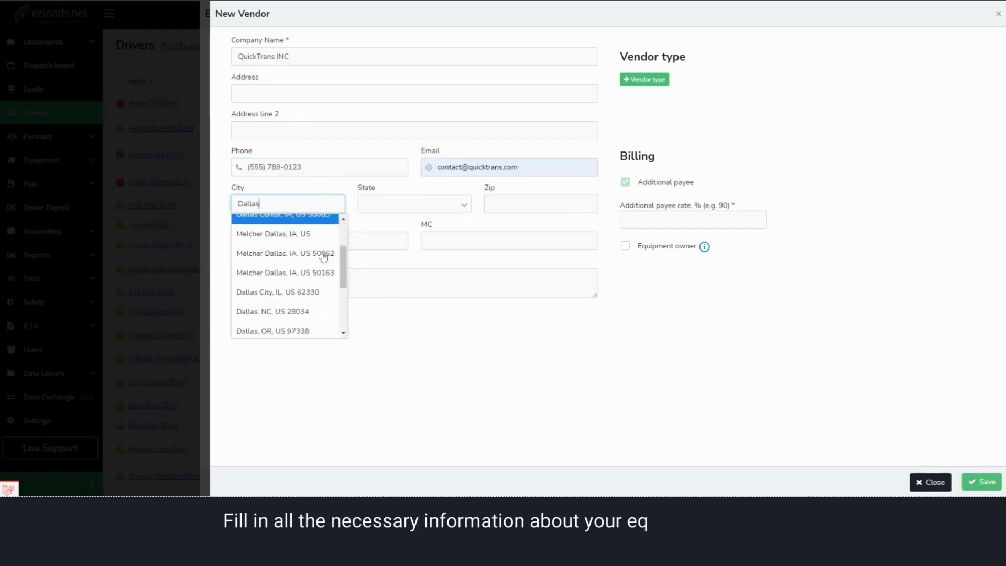
pyautogui.click(413, 204)
pyautogui.click(541, 203)
pyautogui.write('75201')
pyautogui.click(352, 241)
pyautogui.write('987654321')
pyautogui.click(456, 241)
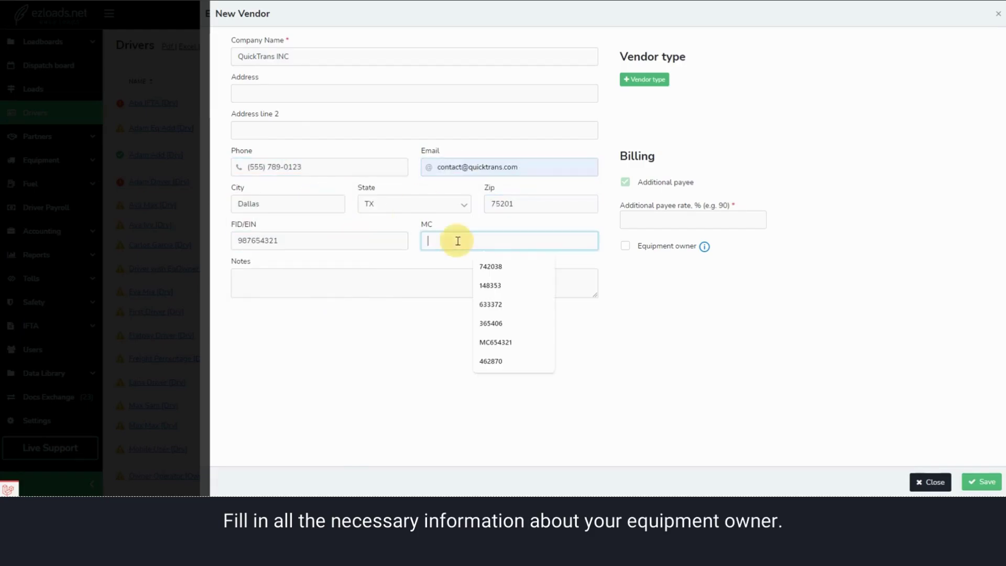
pyautogui.write('654321')
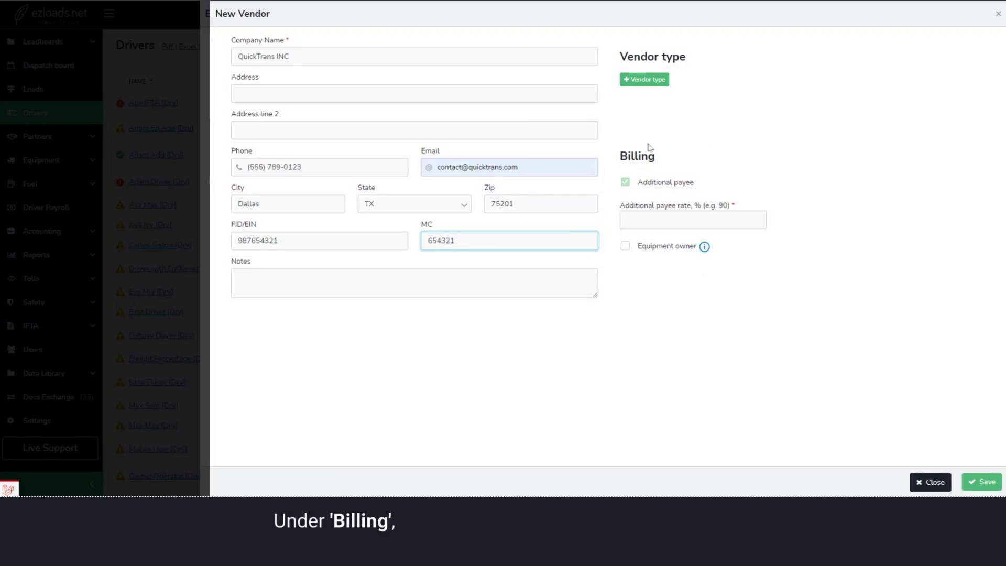
# Set a 90% payee rate, mark the vendor as Equipment owner and save it
pyautogui.click(644, 219)
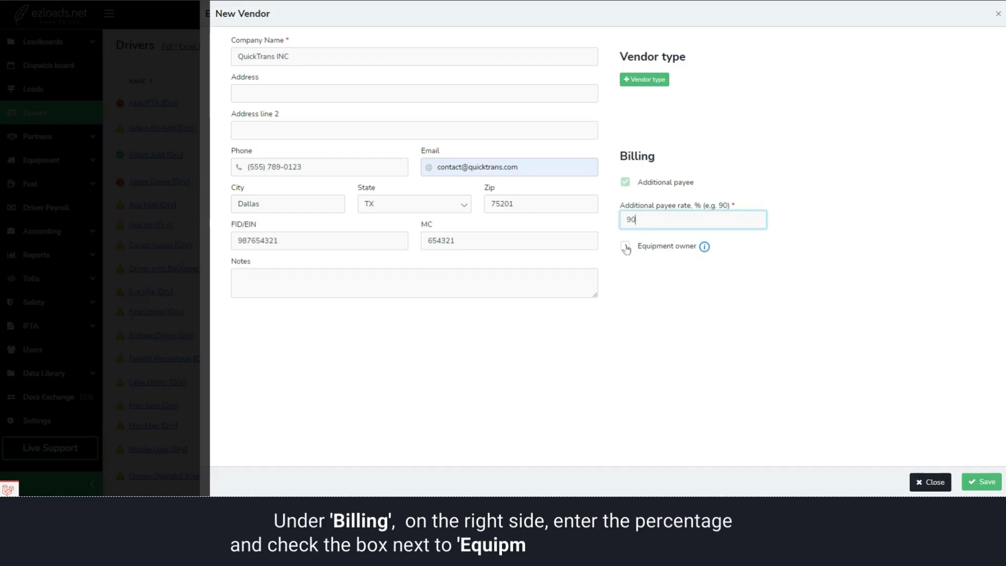
pyautogui.click(626, 246)
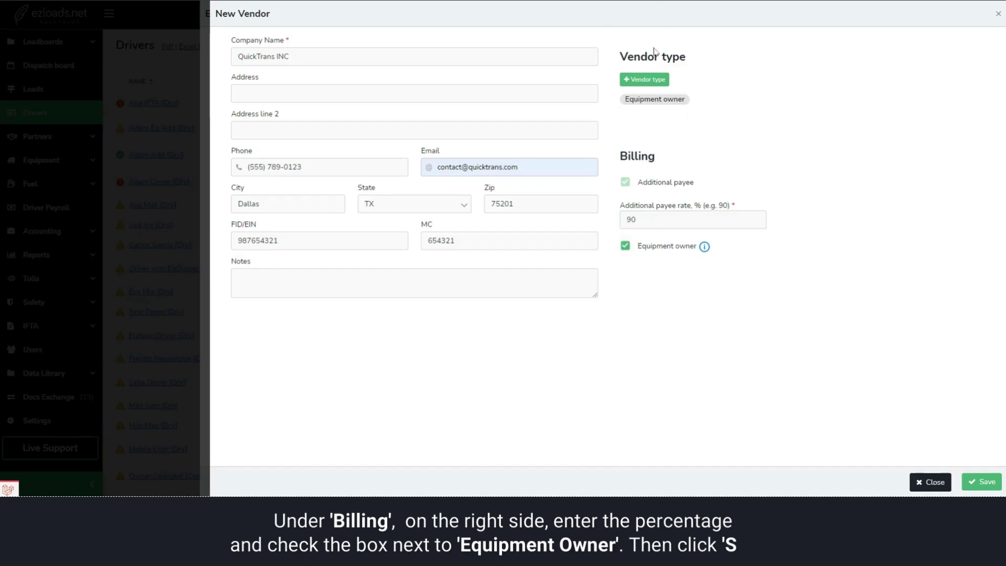
pyautogui.click(991, 484)
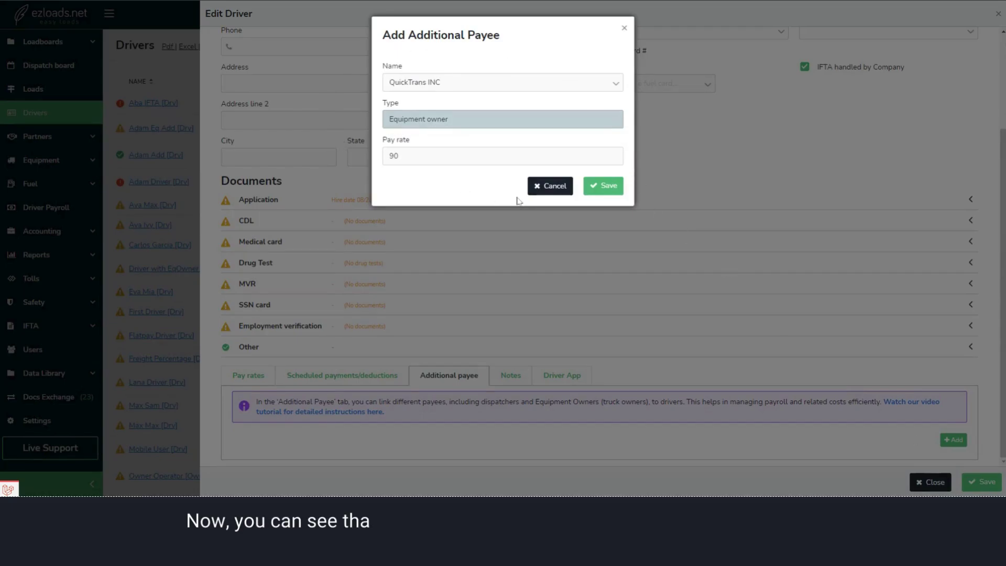
# Add QuickTrans INC as the driver's 90% equipment-owner payee and save the driver
pyautogui.click(603, 186)
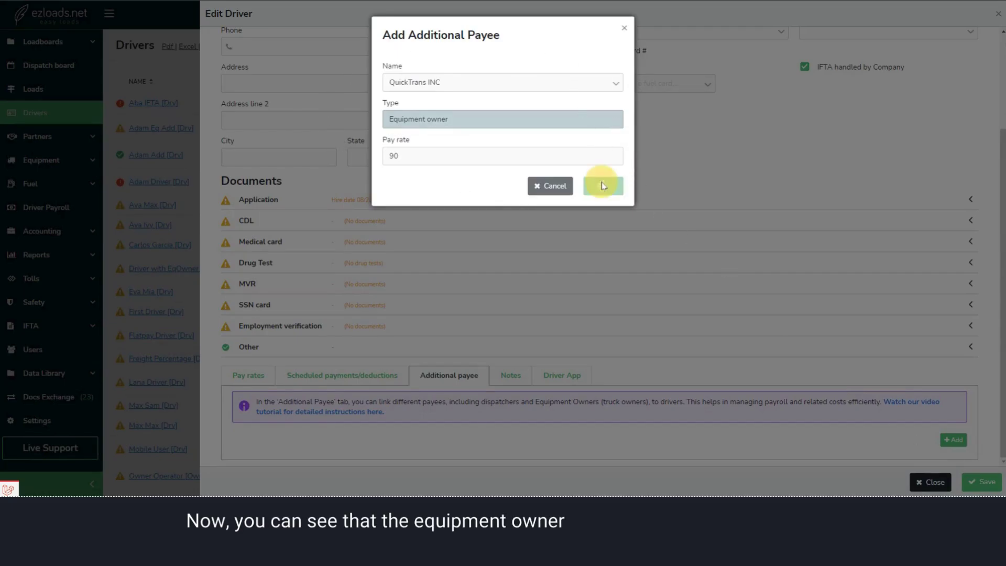
pyautogui.scroll(-1, 613, 236)
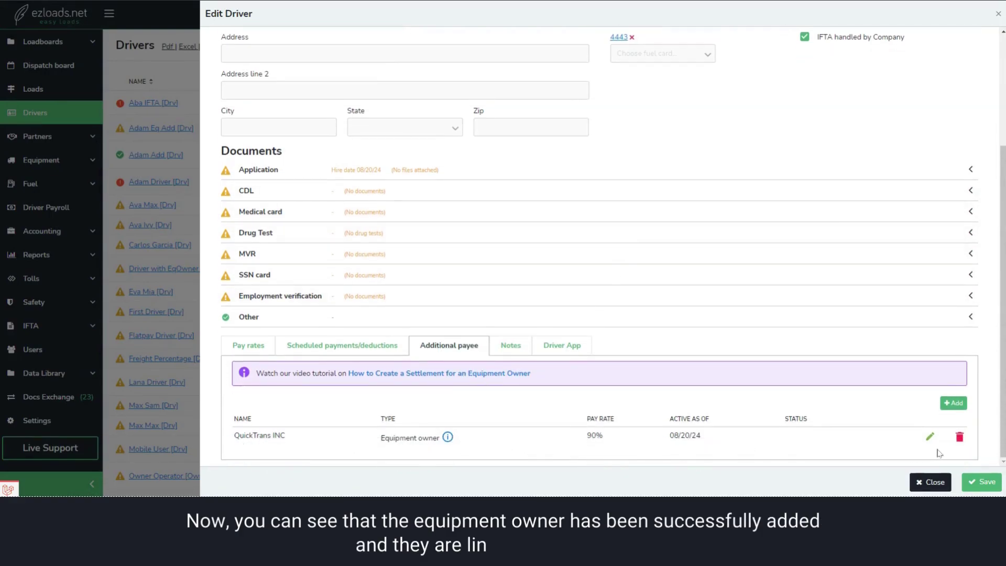
pyautogui.click(983, 482)
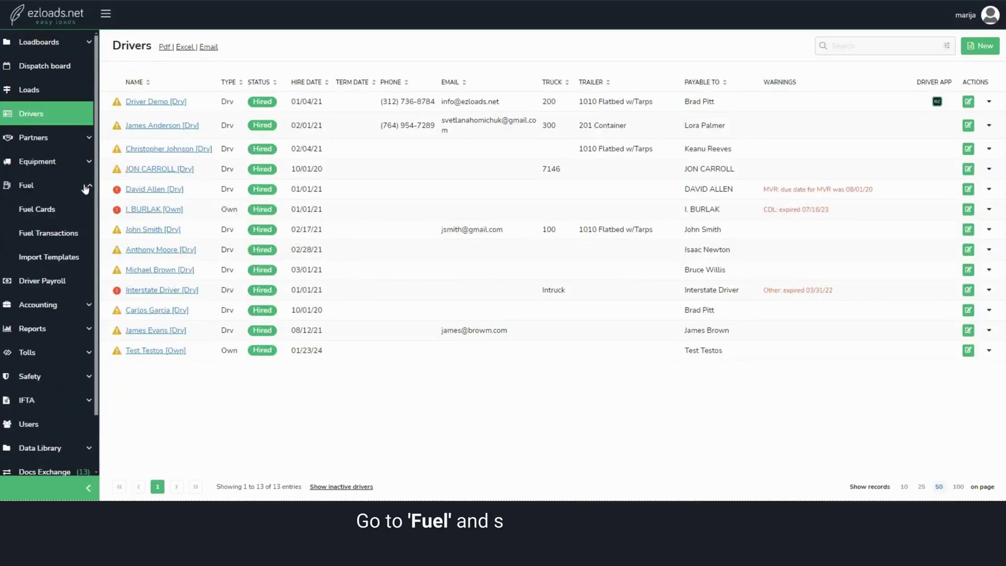
# Assign QuickTrans INC as equipment owner on fuel card 2837's driver row and save it
pyautogui.click(79, 211)
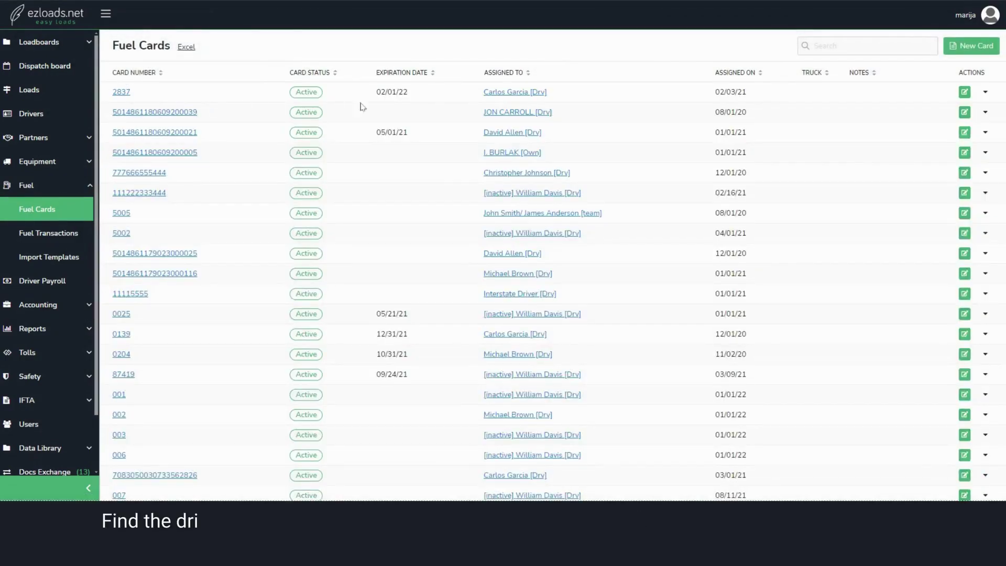
pyautogui.click(121, 93)
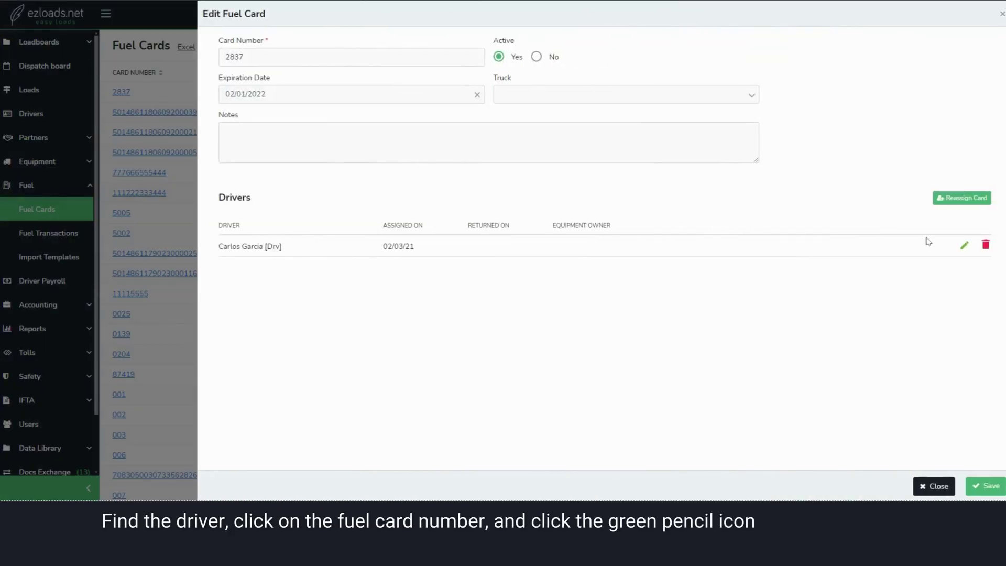
pyautogui.click(965, 248)
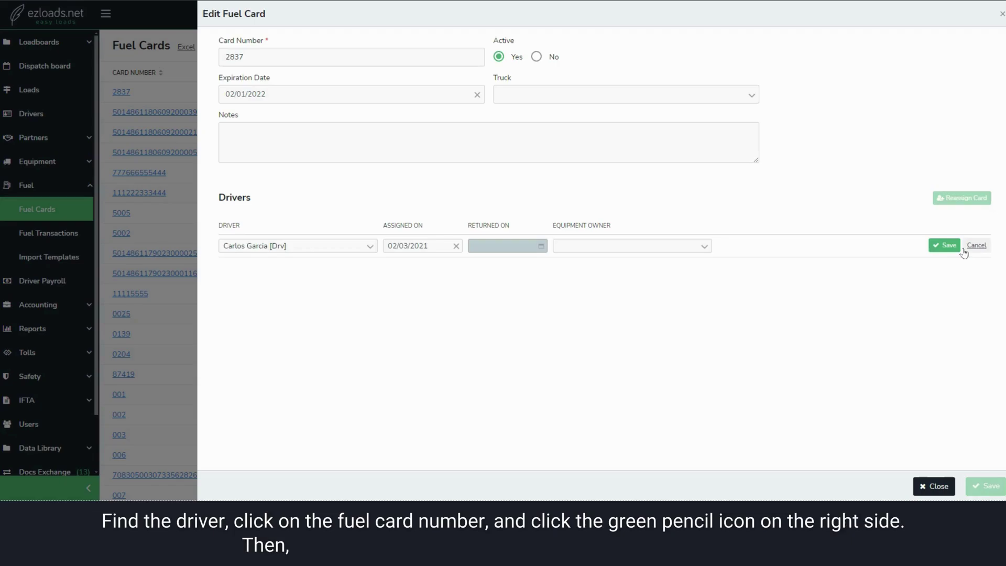
pyautogui.click(705, 246)
pyautogui.click(629, 353)
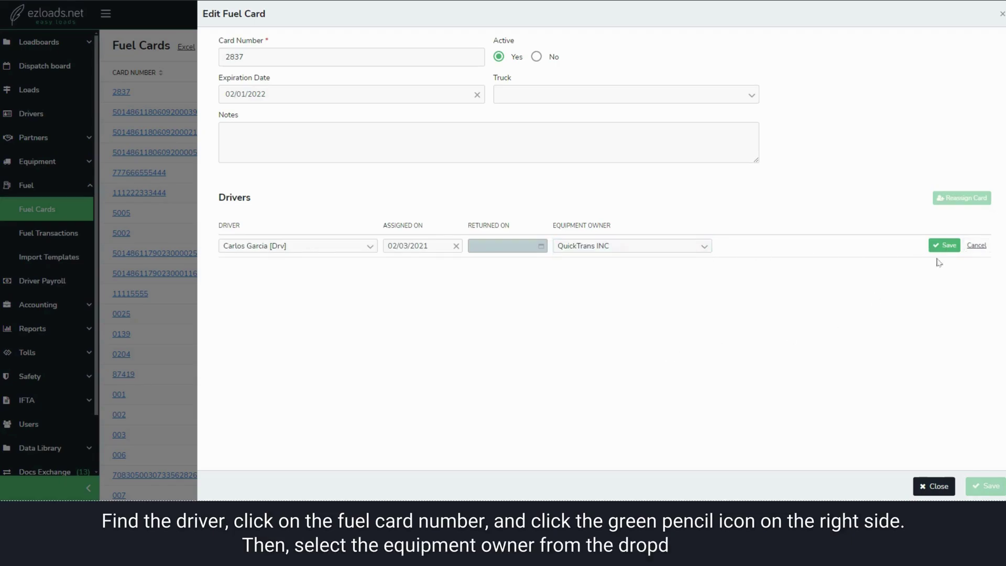
pyautogui.click(944, 246)
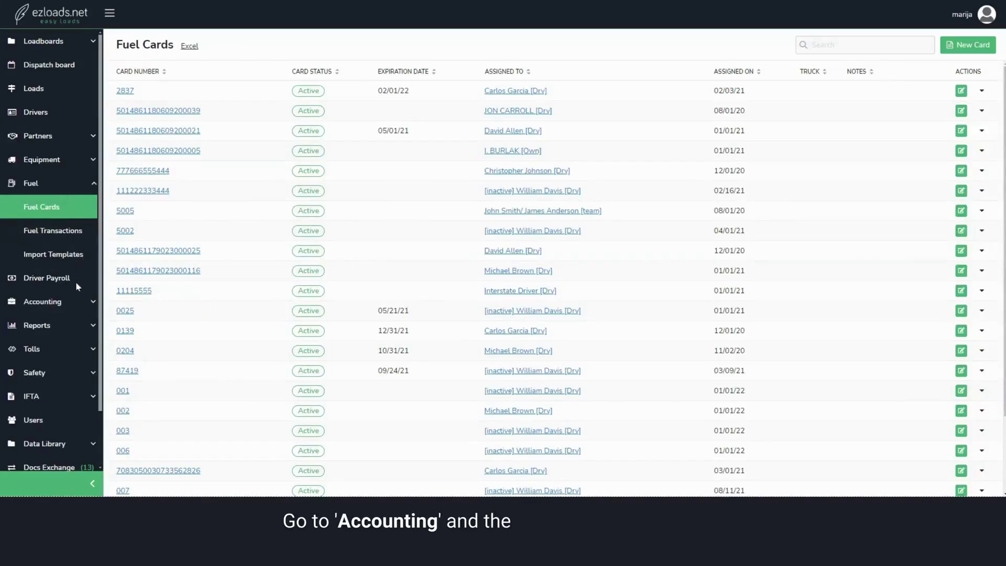
# Start a new schedule under Accounting > Scheduled Payments
pyautogui.click(74, 301)
pyautogui.scroll(-2, 74, 314)
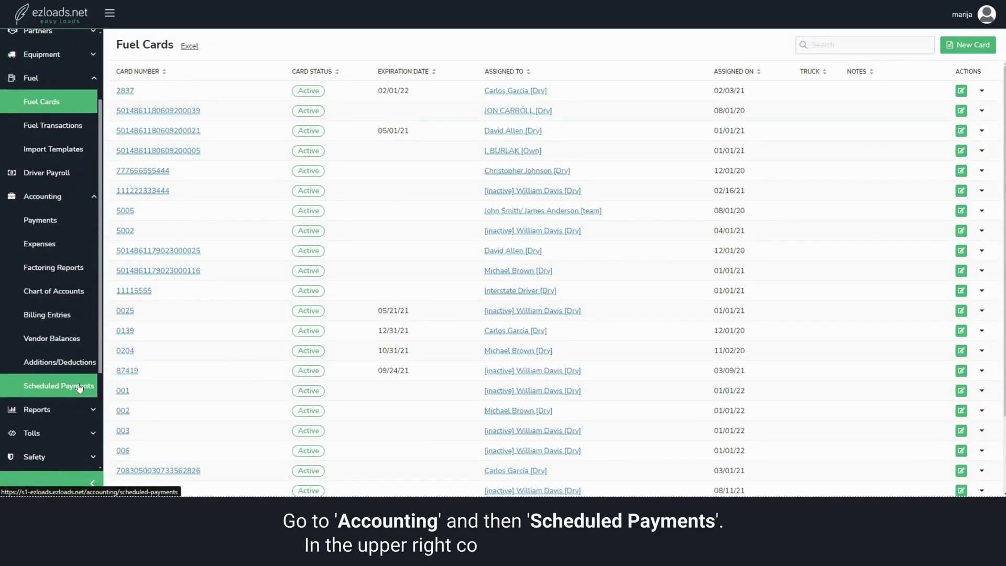
pyautogui.click(79, 388)
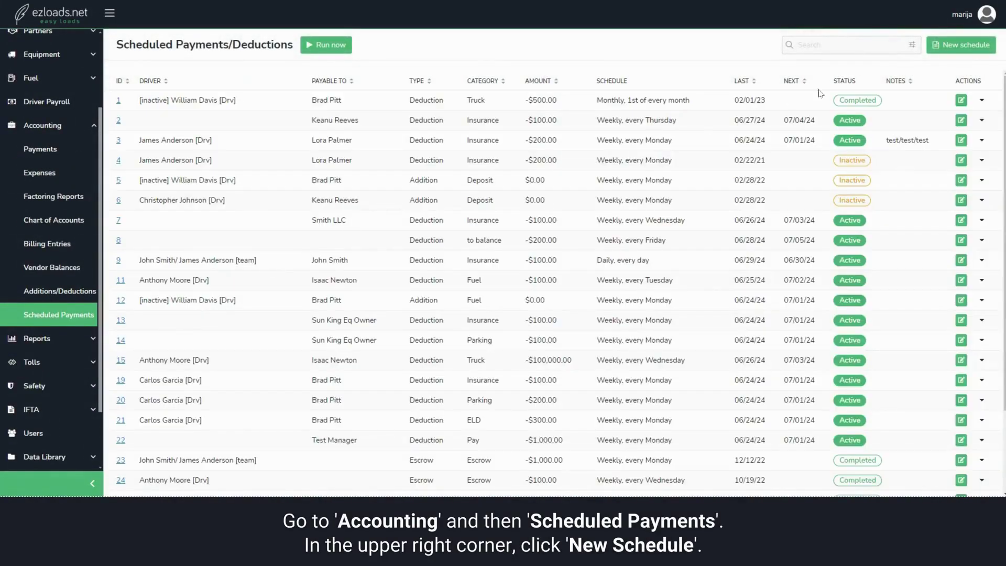
pyautogui.click(950, 49)
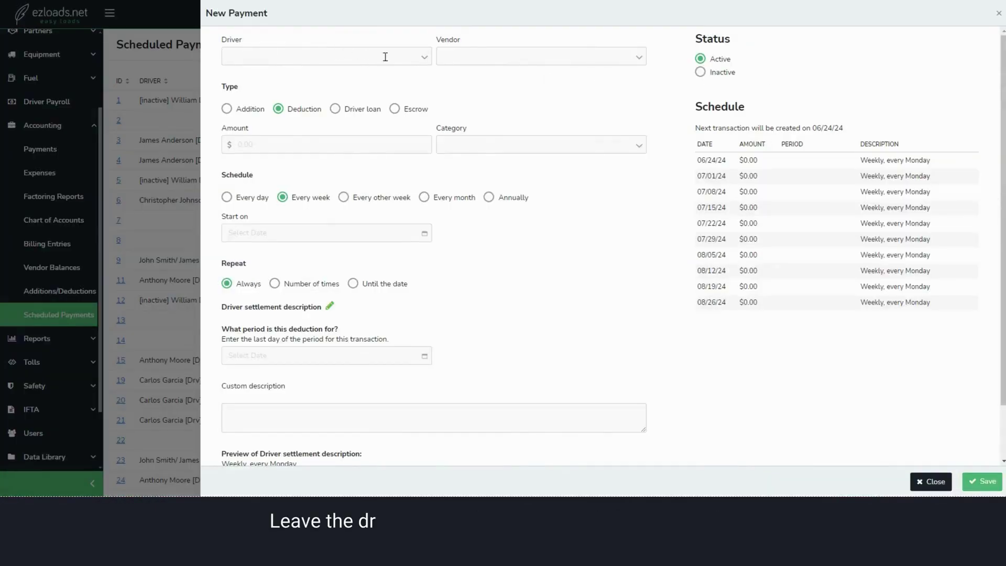
# Choose vendor QuickTrans INC, category Insurance and amount 100
pyautogui.click(633, 56)
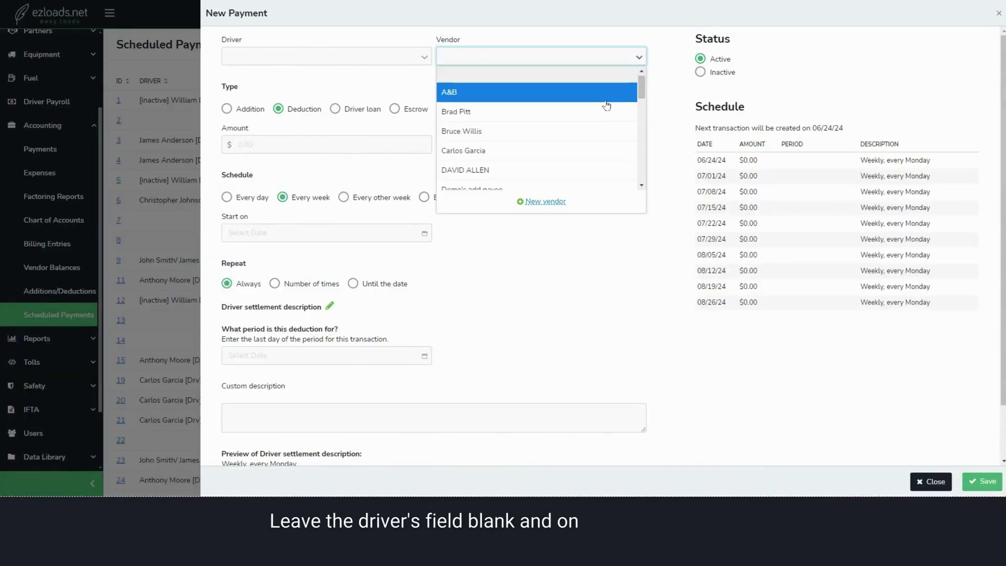
pyautogui.scroll(-4, 605, 106)
pyautogui.scroll(-3, 606, 107)
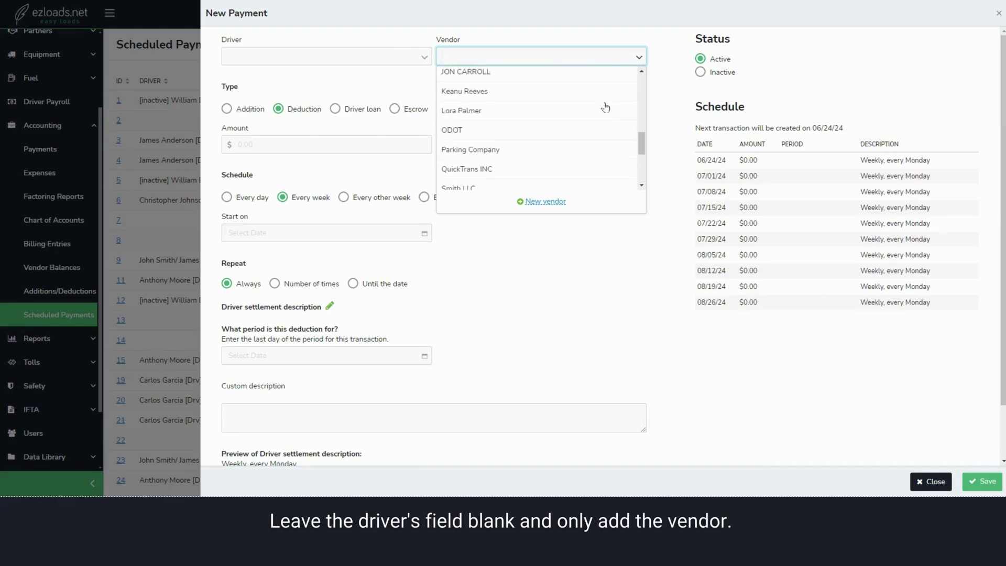
pyautogui.click(534, 168)
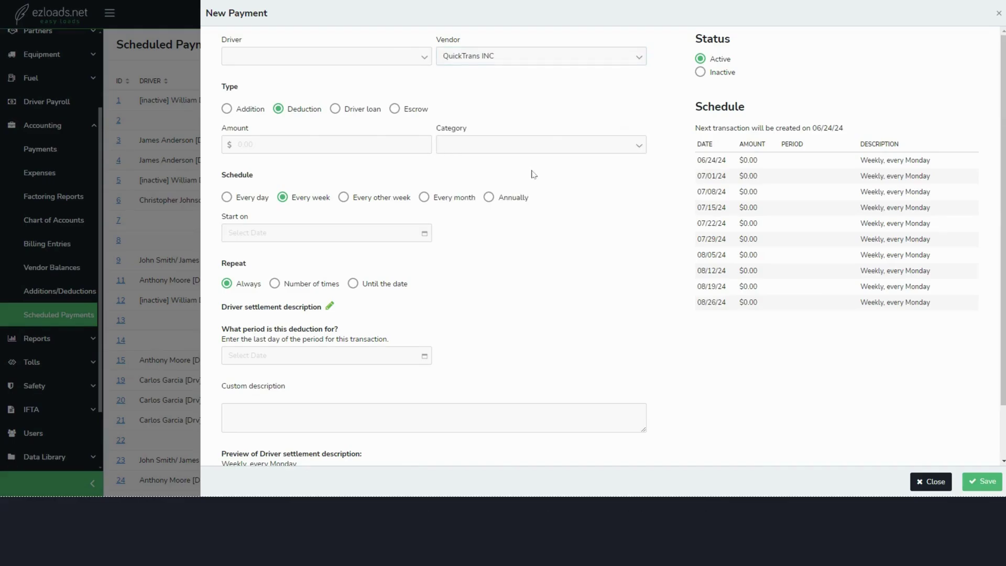
pyautogui.click(518, 145)
pyautogui.write('insur')
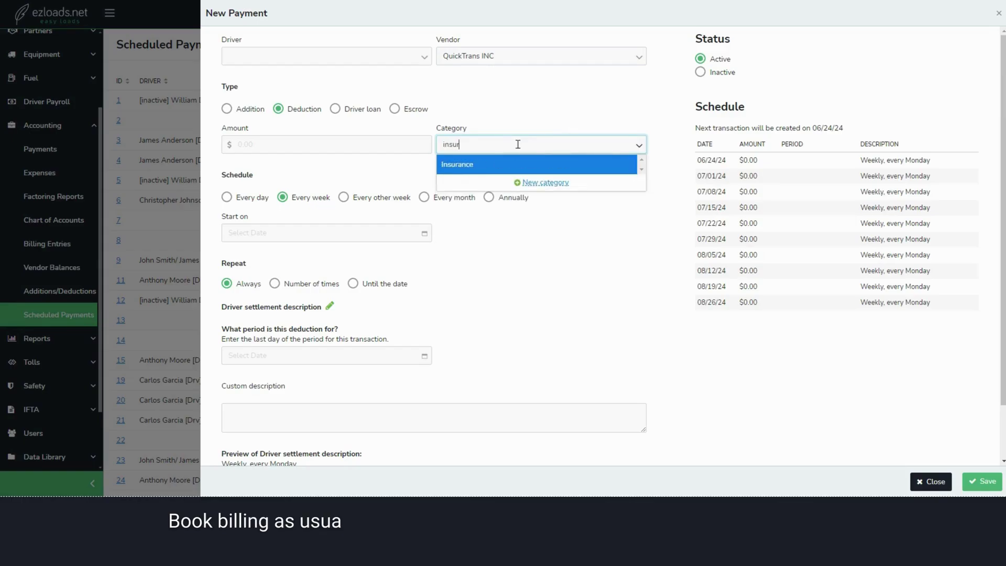
pyautogui.click(516, 167)
pyautogui.click(305, 145)
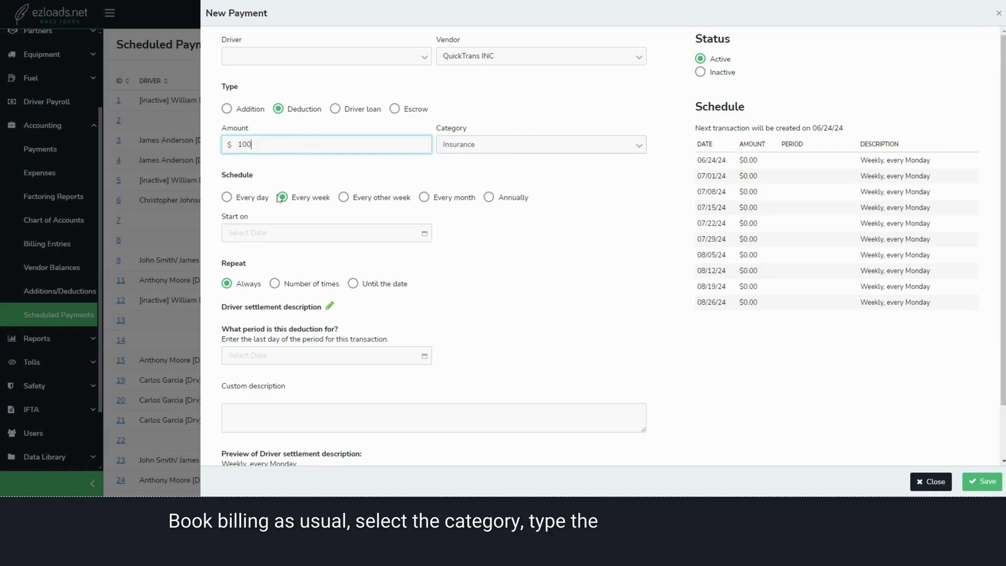
# Set the start date to 05/02/2024 and the period's last day to 05/01/2024
pyautogui.click(425, 233)
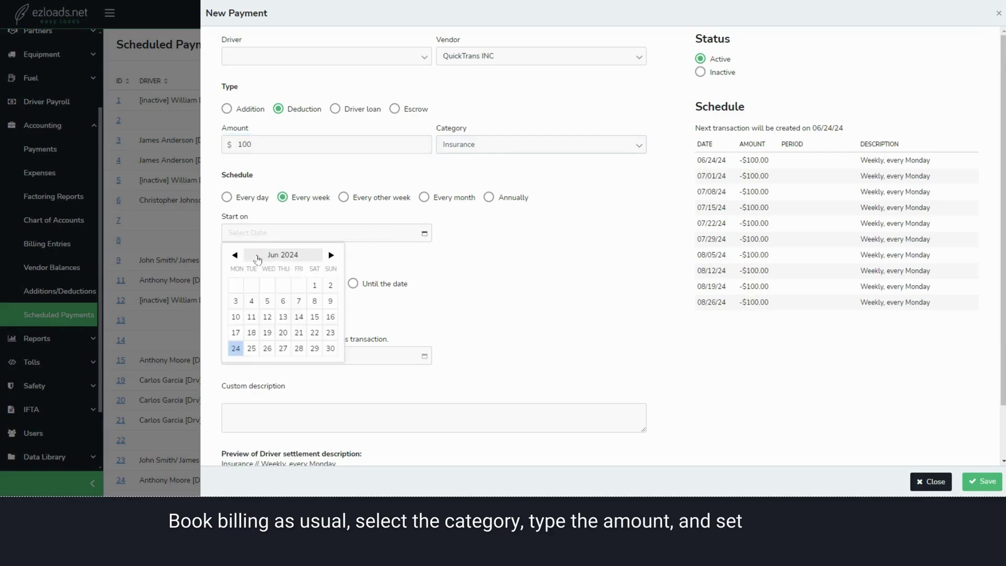
pyautogui.click(235, 255)
pyautogui.click(282, 285)
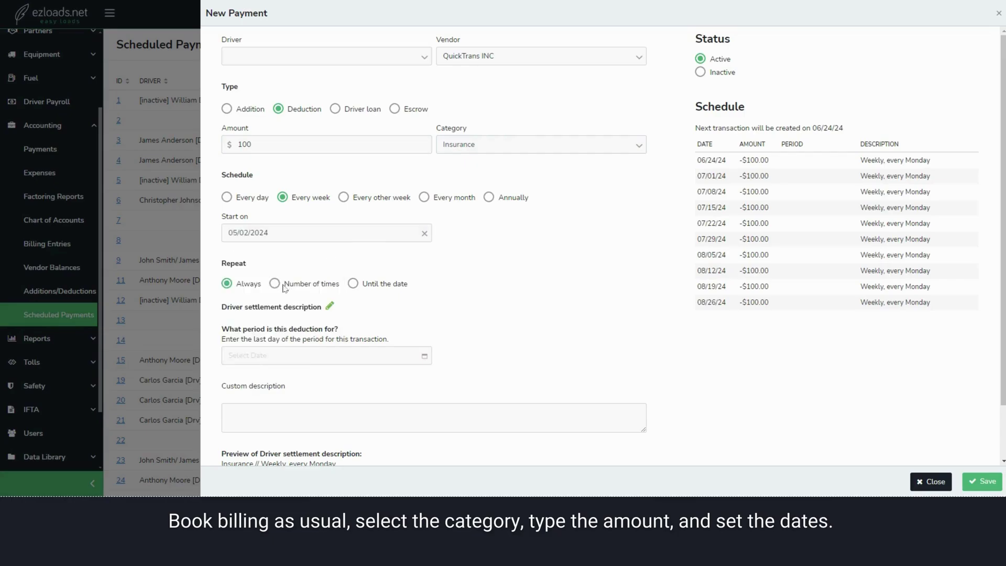
pyautogui.click(425, 358)
pyautogui.click(235, 379)
pyautogui.click(235, 378)
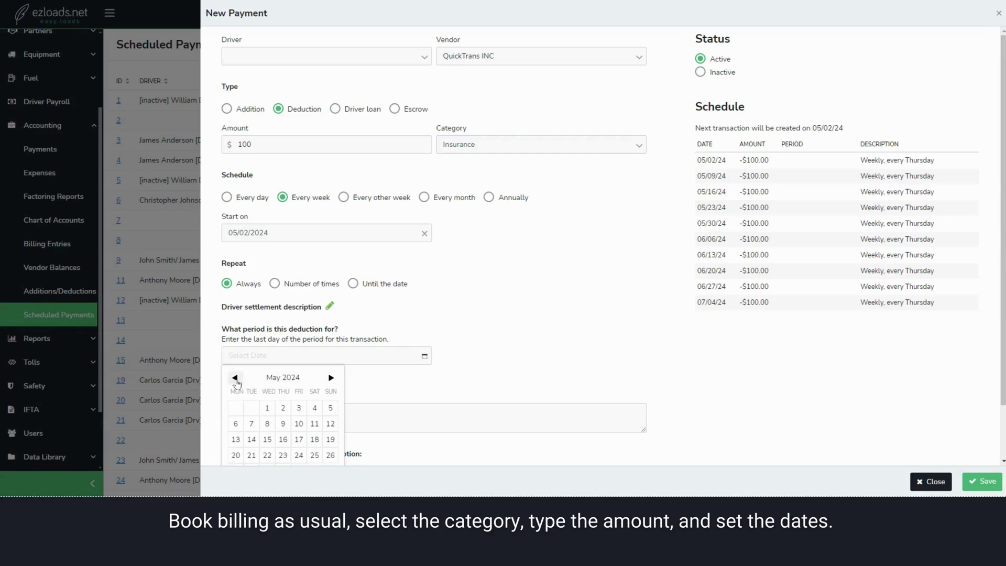
pyautogui.click(267, 407)
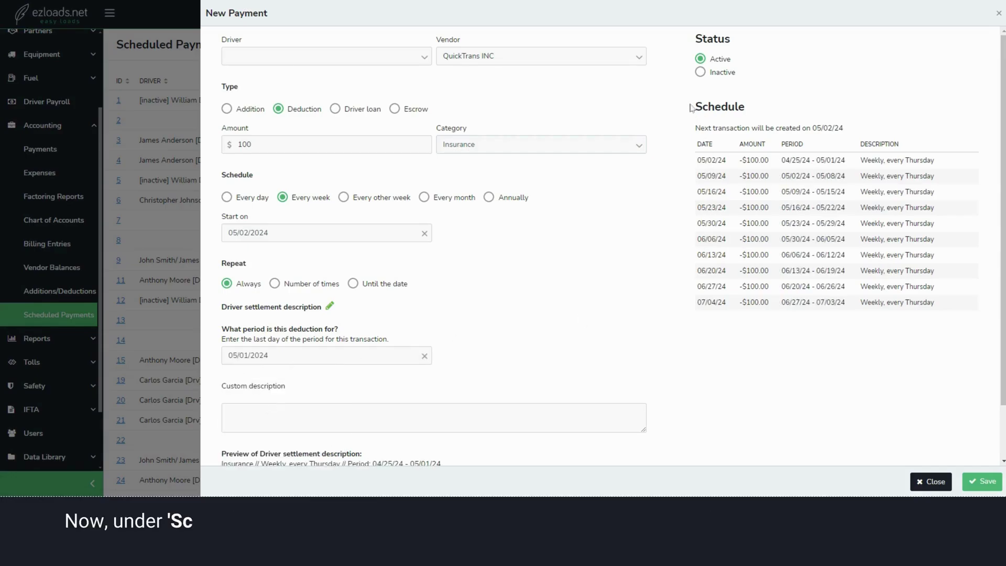
# Review the generated Schedule table and save the new deduction
pyautogui.moveTo(693, 108); pyautogui.dragTo(751, 109)
pyautogui.click(751, 109)
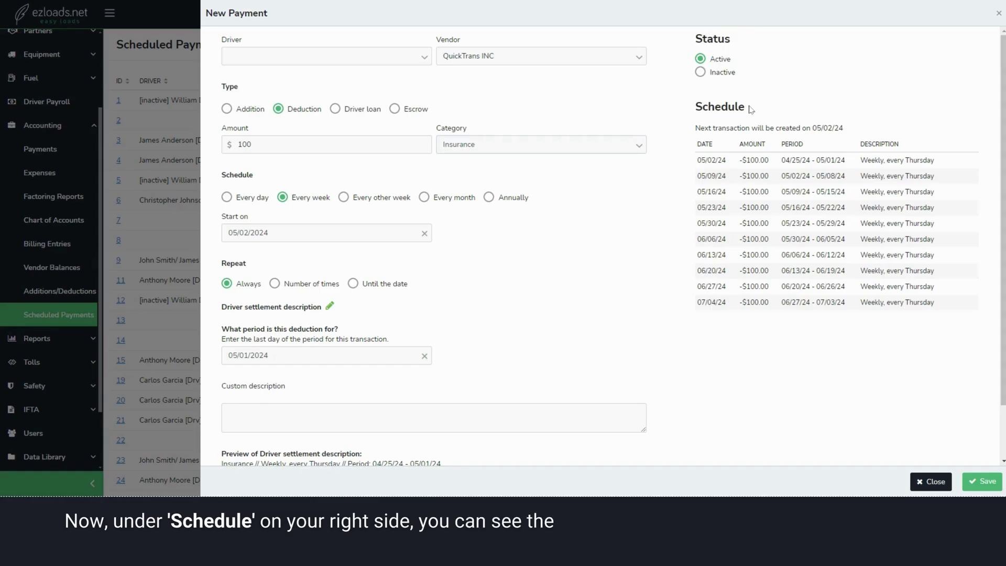
pyautogui.moveTo(696, 161); pyautogui.dragTo(947, 169)
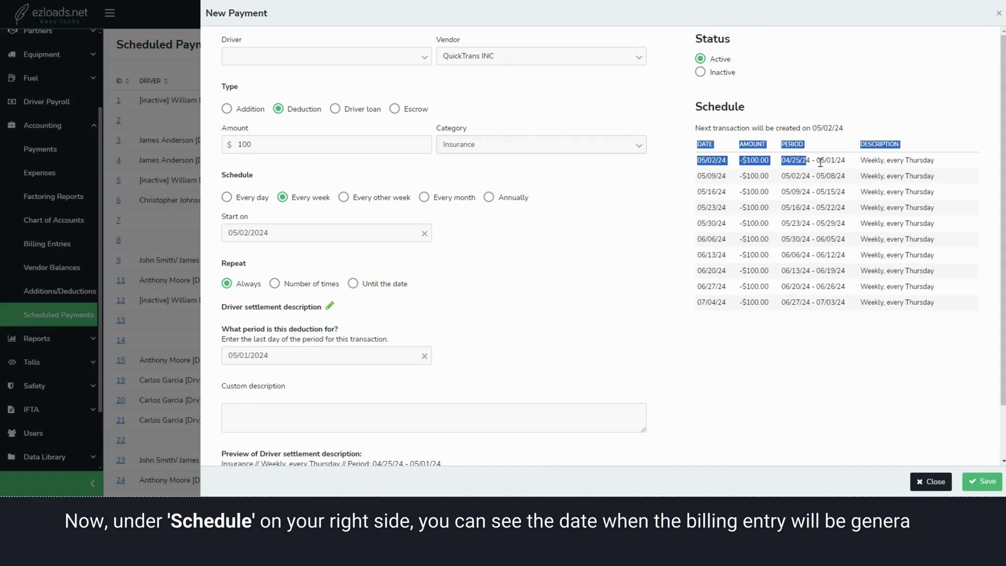
pyautogui.click(959, 152)
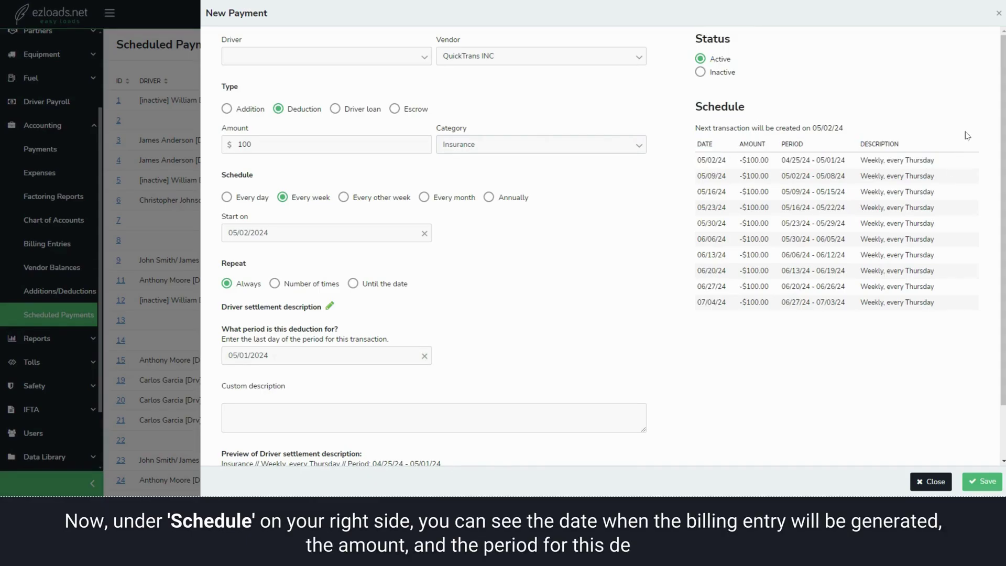
pyautogui.click(986, 482)
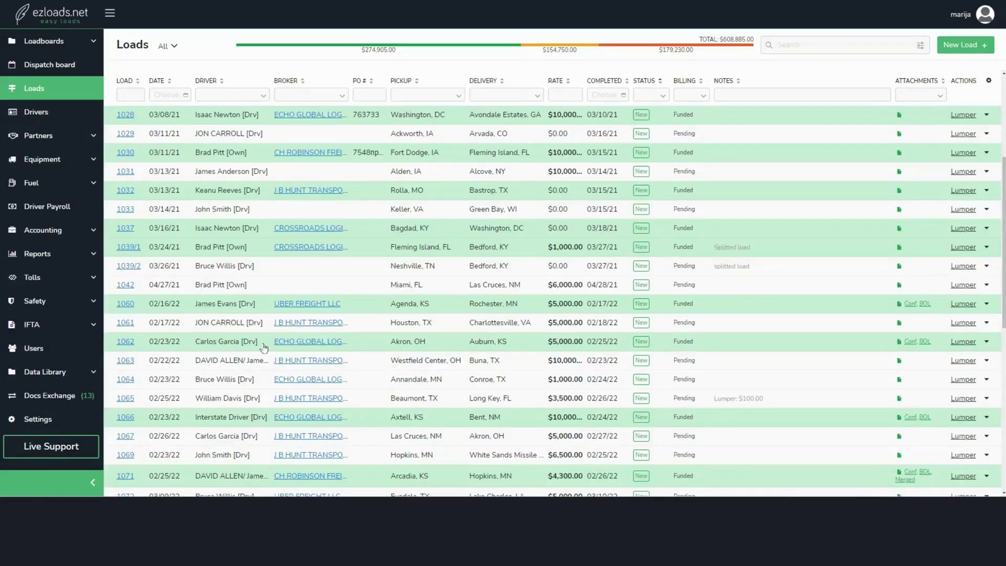
# Select QuickTrans INC as equipment owner in load 1062's driver details and save
pyautogui.click(125, 342)
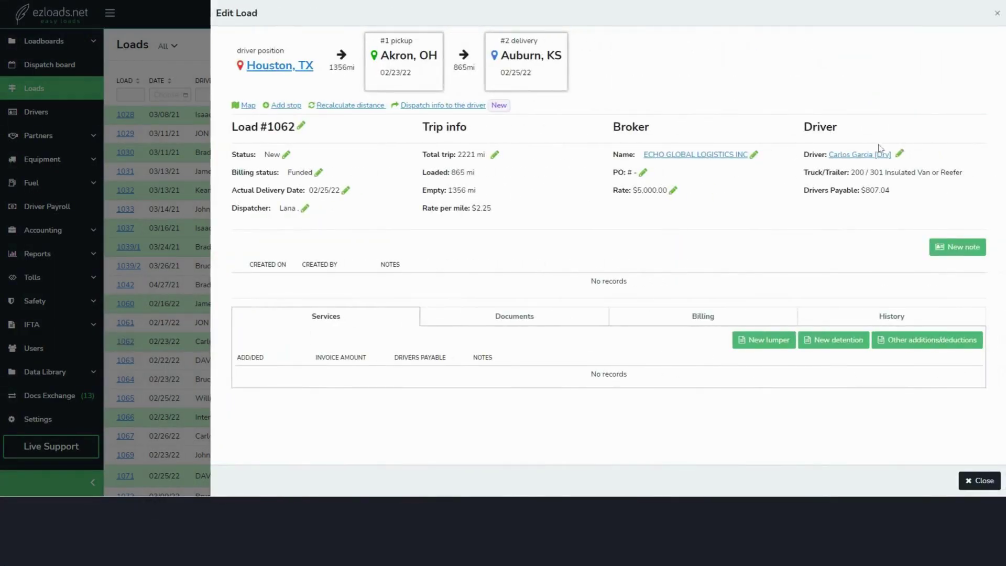
pyautogui.click(900, 155)
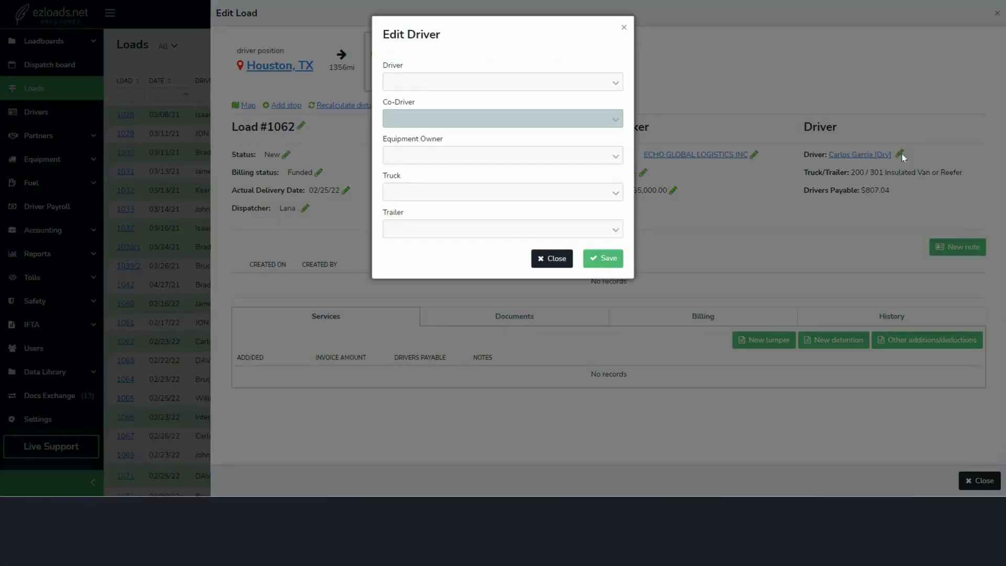
pyautogui.click(616, 156)
pyautogui.scroll(-2, 503, 229)
pyautogui.click(496, 260)
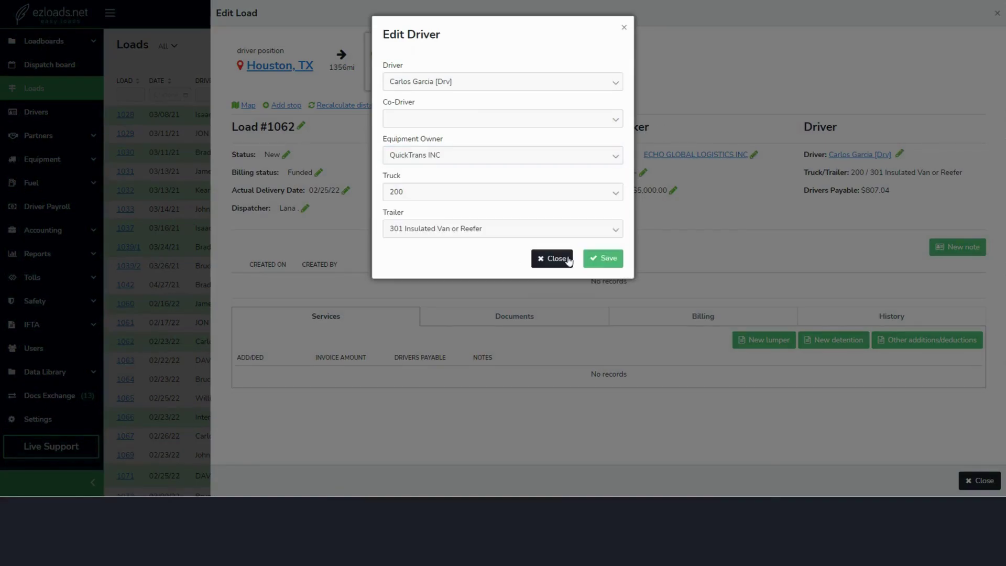
pyautogui.click(603, 258)
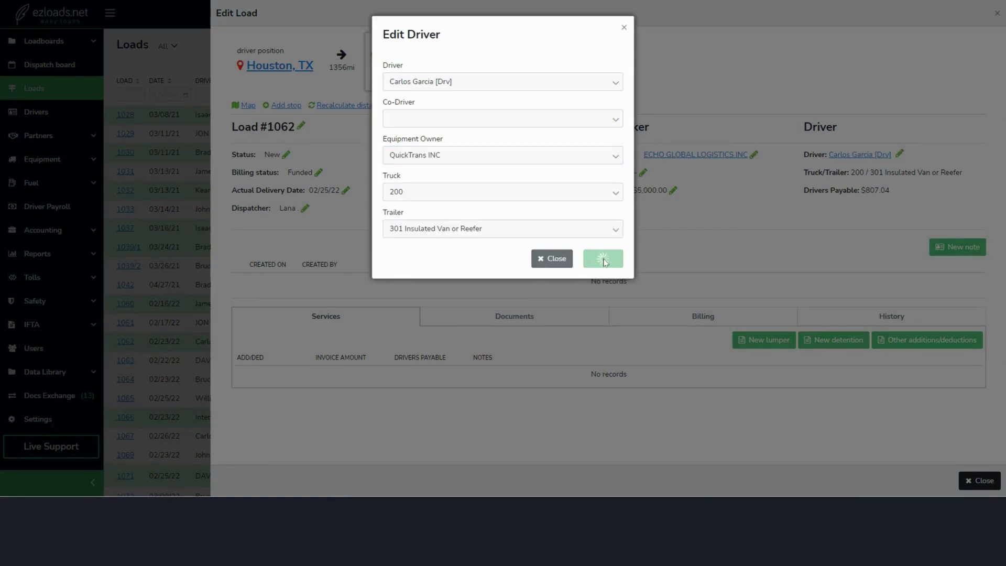